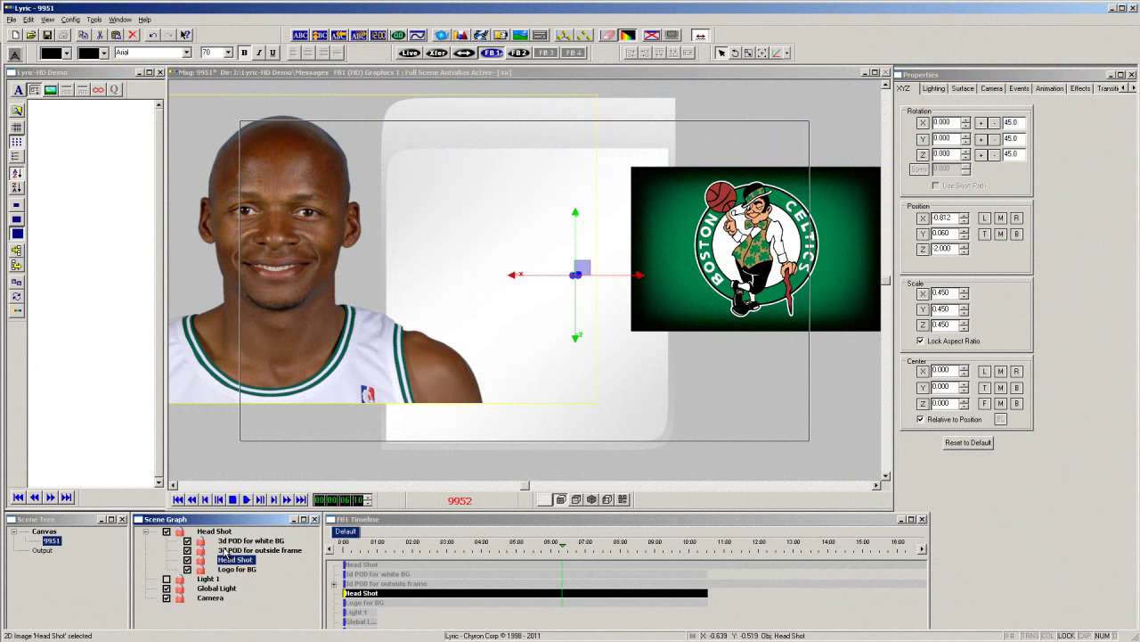
- Preview the scene over time and examine the pod parameters of the 3d POD for outside frame
left_click_drag(562, 545, 603, 547)
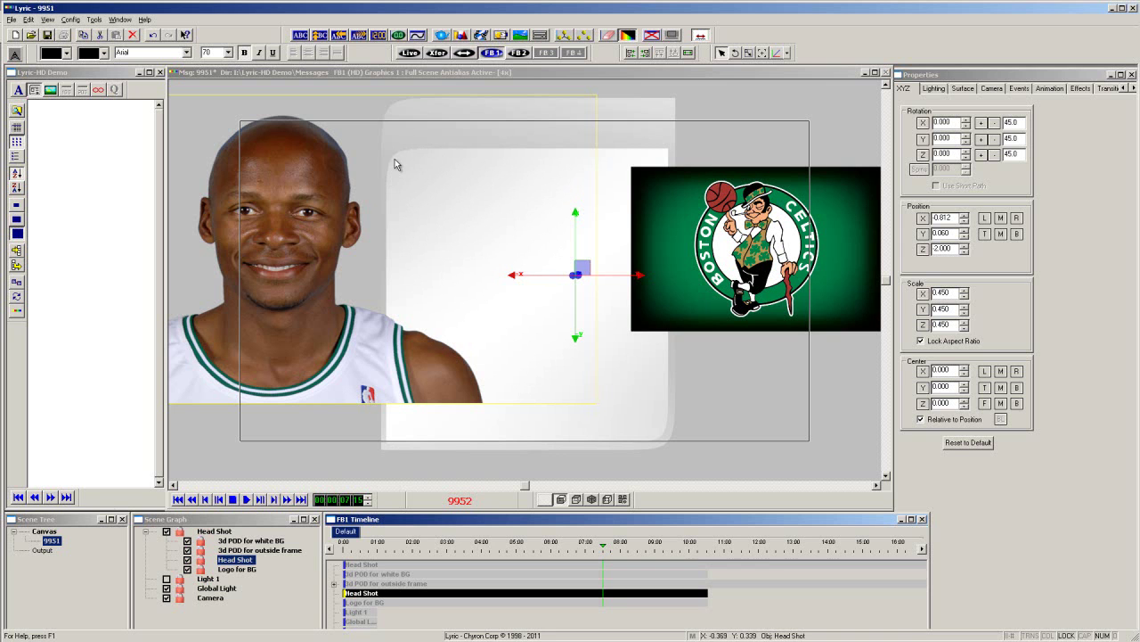
left_click(282, 551)
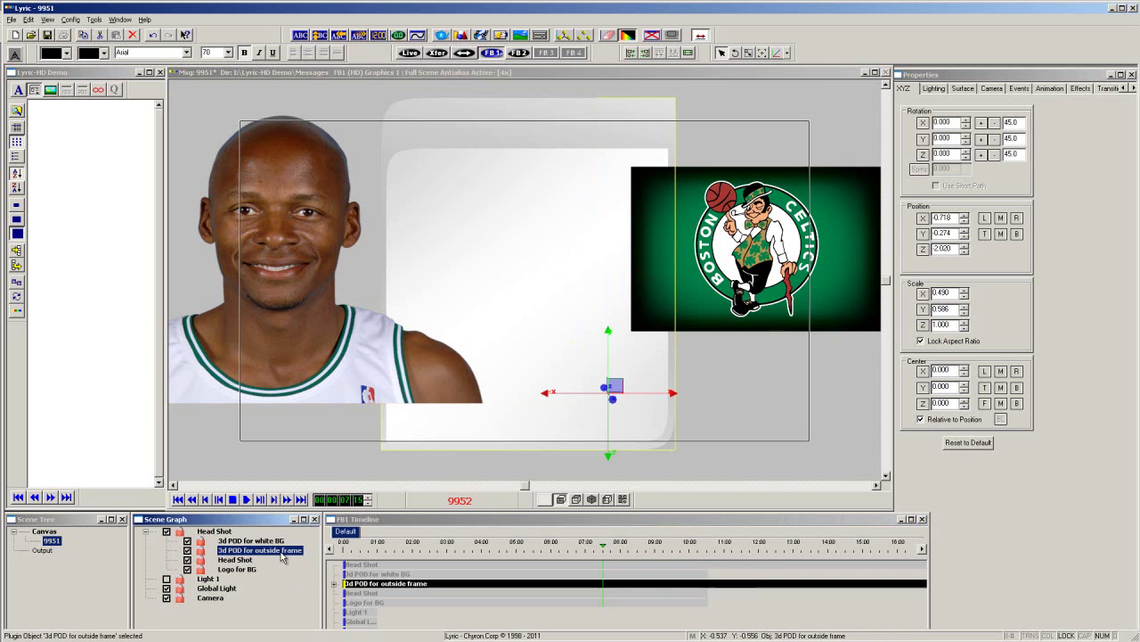
left_click(579, 547)
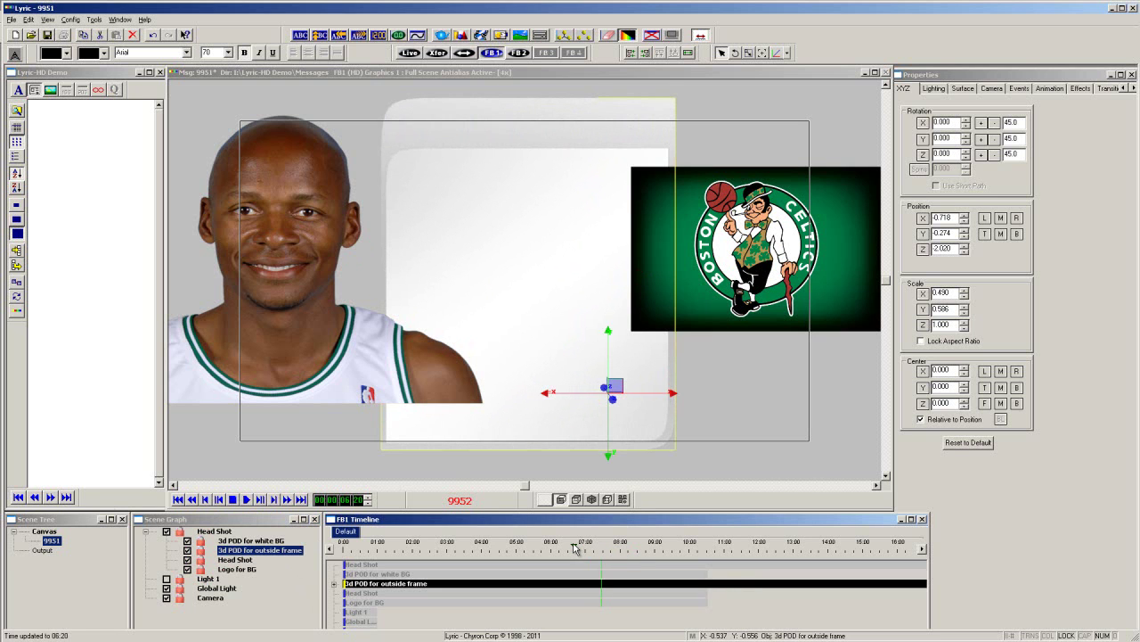
right_click(1016, 349)
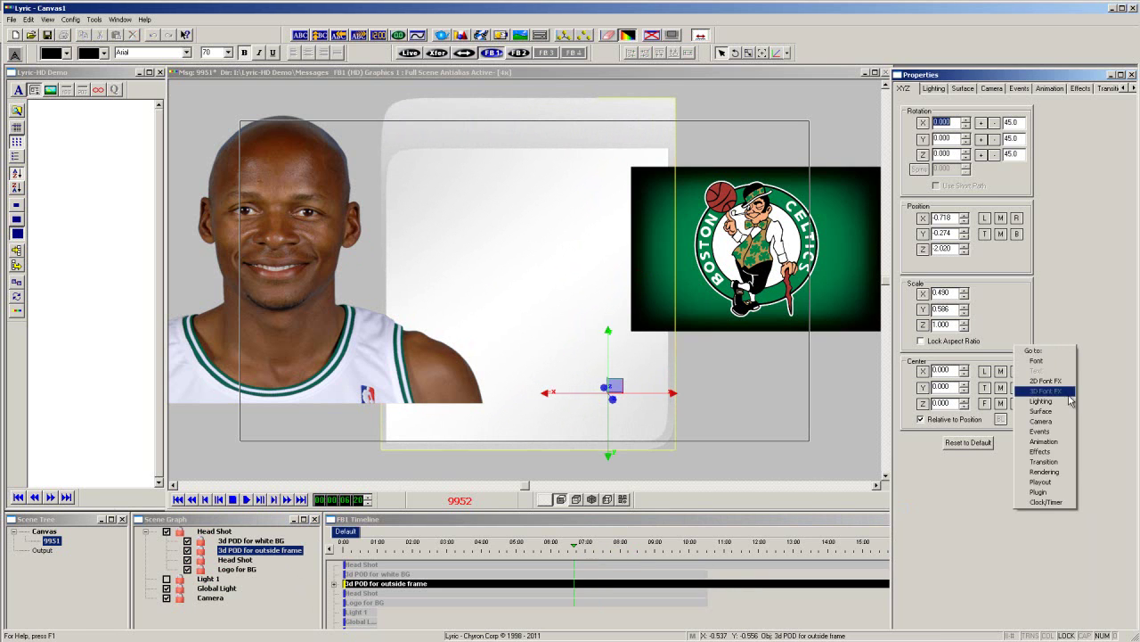
left_click(1039, 491)
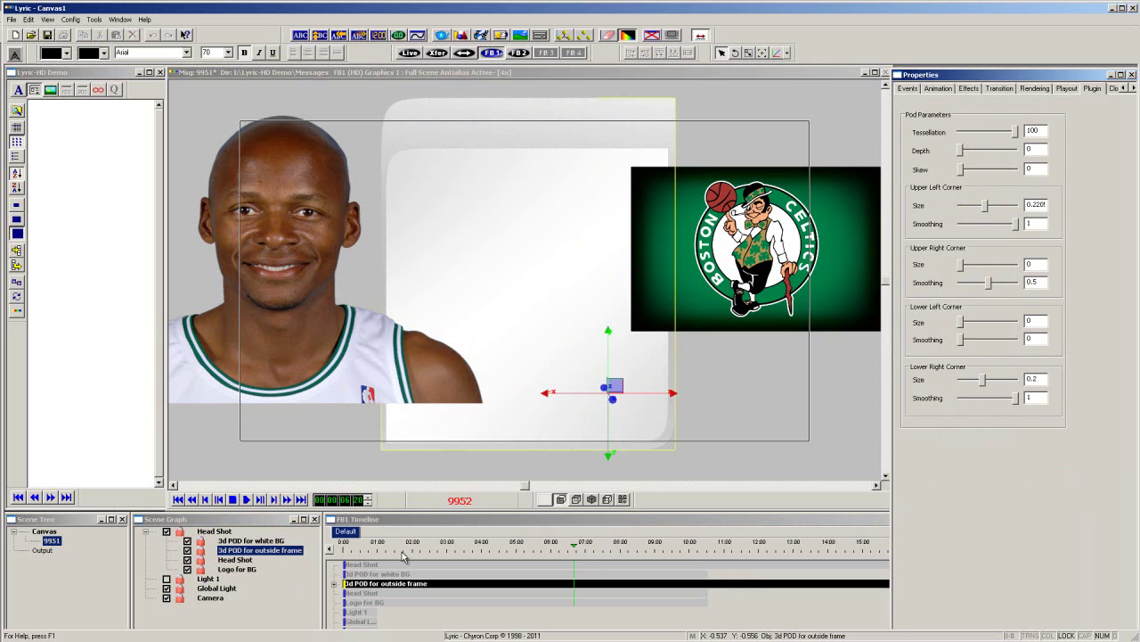
- Hide the 3d POD for white BG and view the Pod entry among the plugin objects without inserting one
left_click(187, 541)
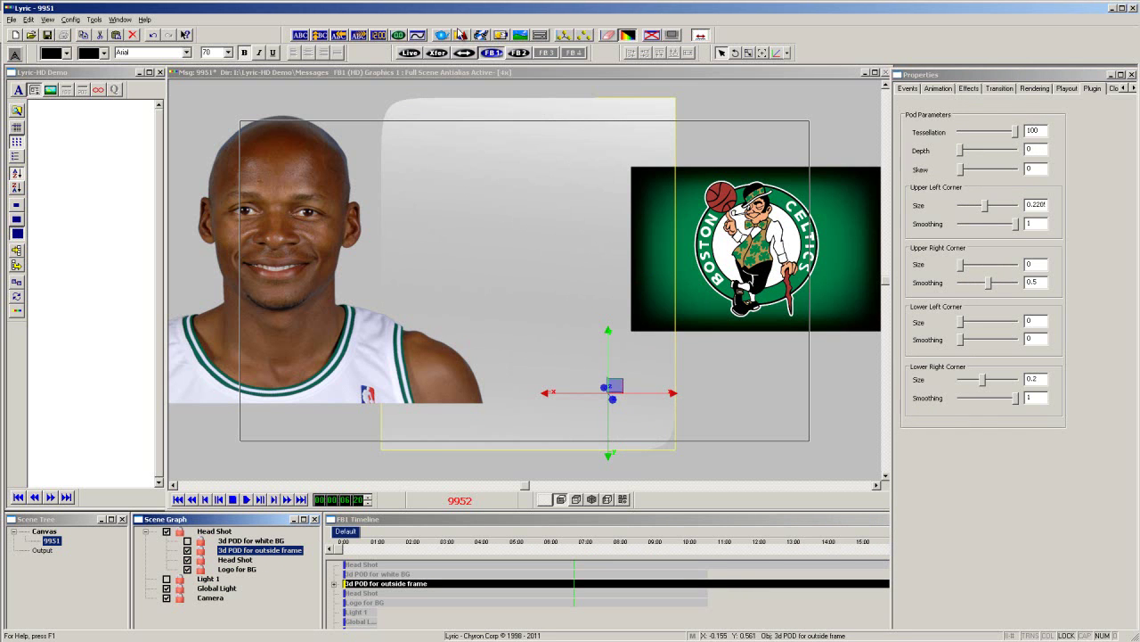
left_click(461, 36)
left_click(585, 320)
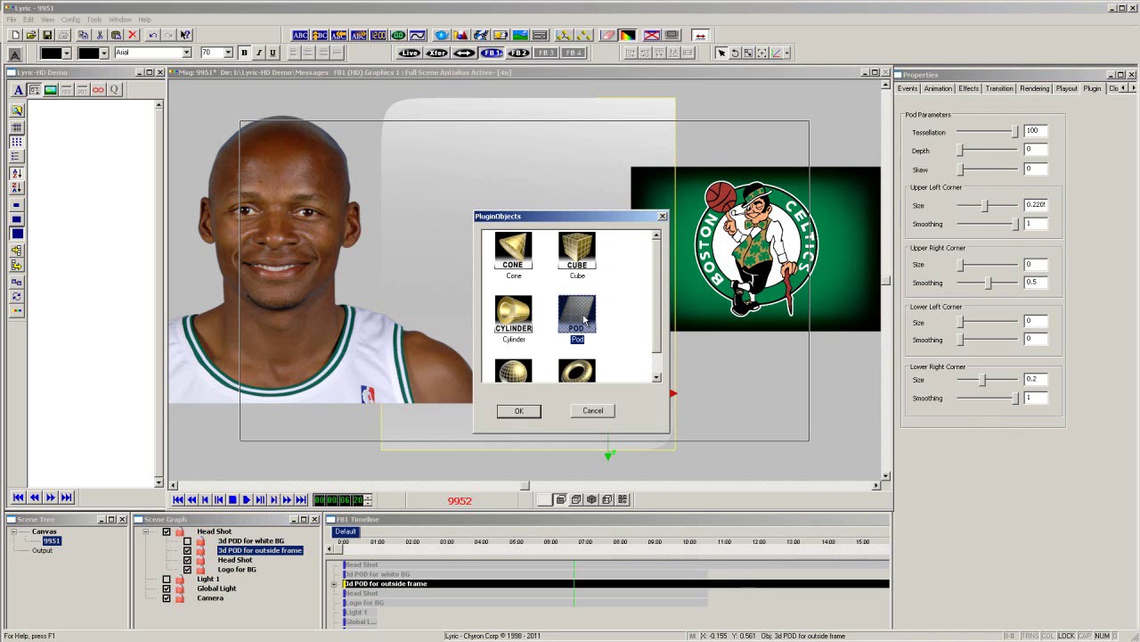
left_click(595, 410)
- Examine the outside frame's surface texture along the timeline, show the white BG pod again and return the time to 06:20
right_click(1099, 245)
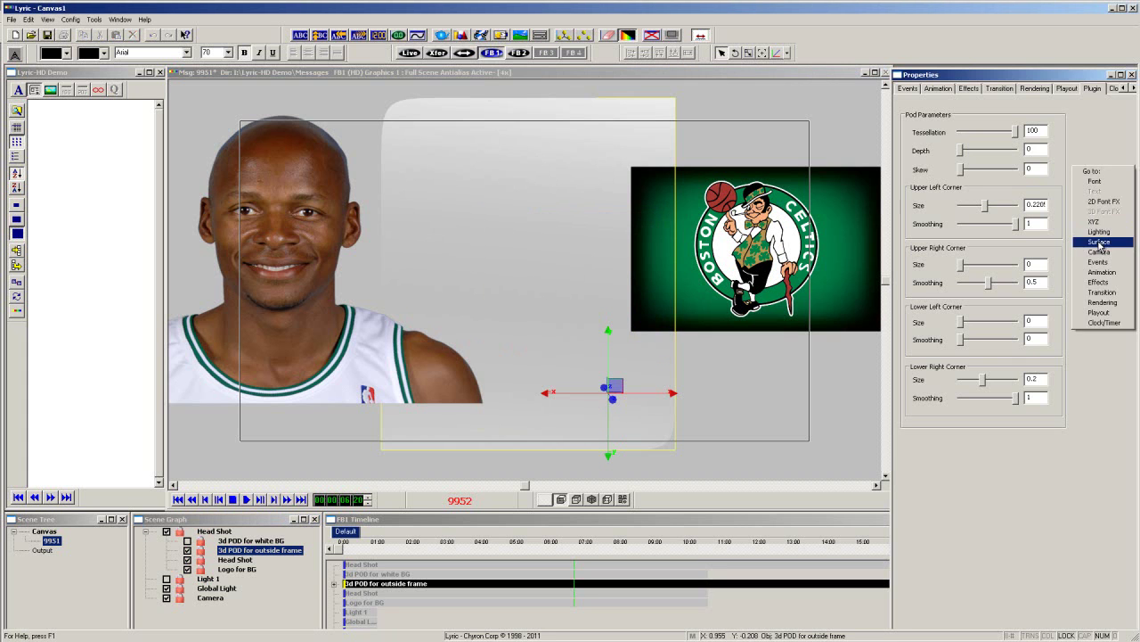
left_click(1099, 243)
mouse_move(579, 549)
left_mouse_down()
mouse_move(480, 542)
mouse_move(763, 548)
mouse_move(473, 548)
left_mouse_up()
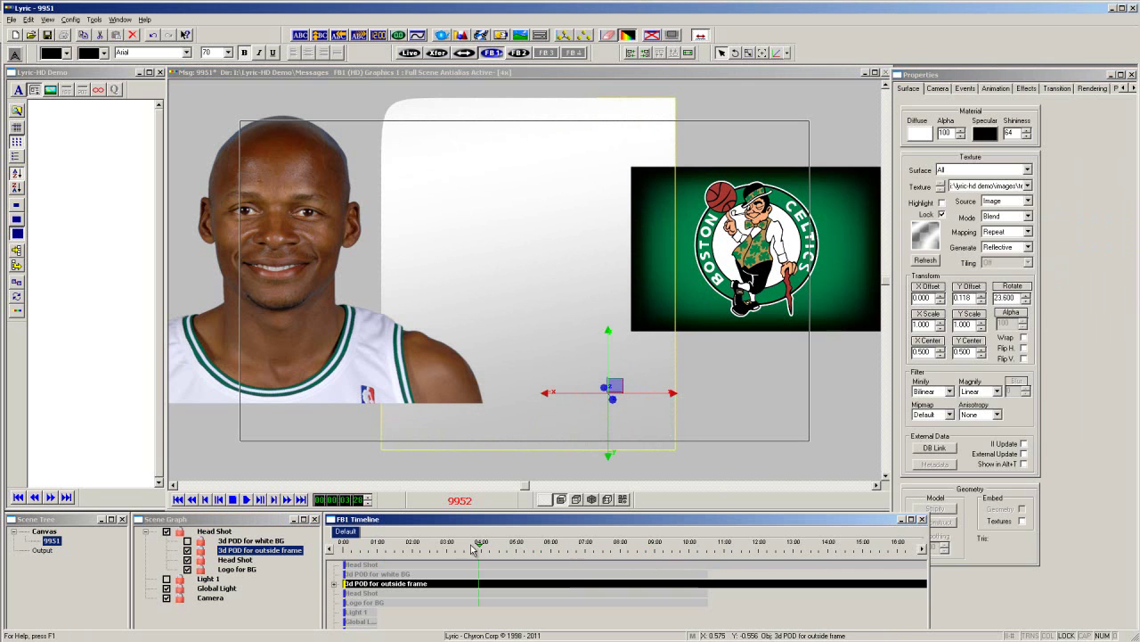
left_click(252, 541)
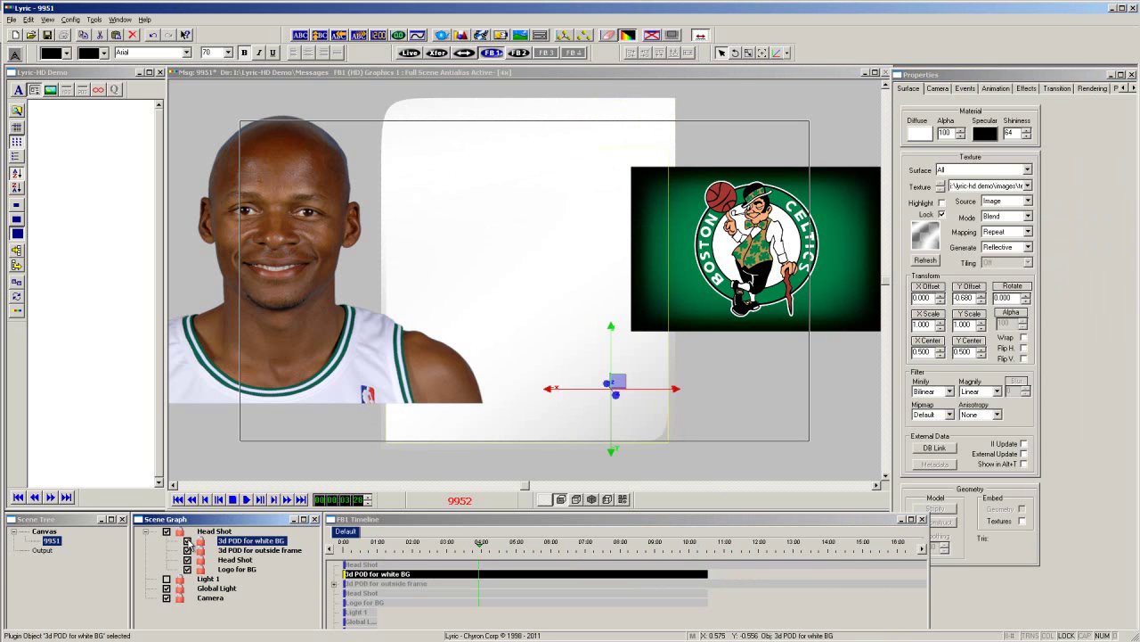
left_click(580, 548)
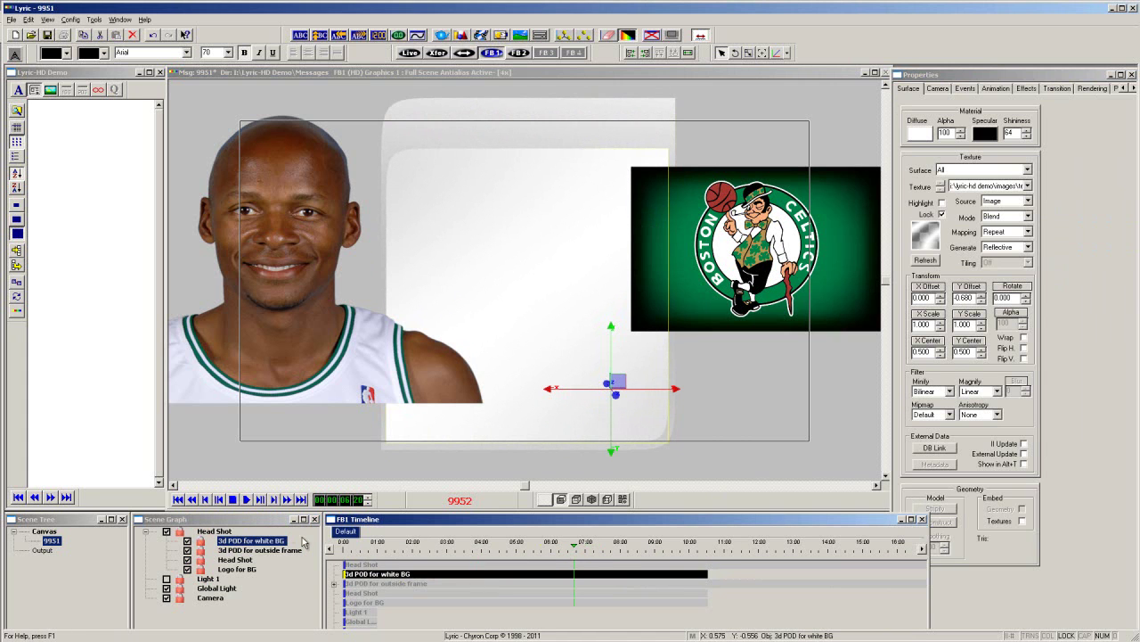
- Duplicate the 3d POD for white BG inside the Head Shot group, placing the copy above the original
left_click(263, 532)
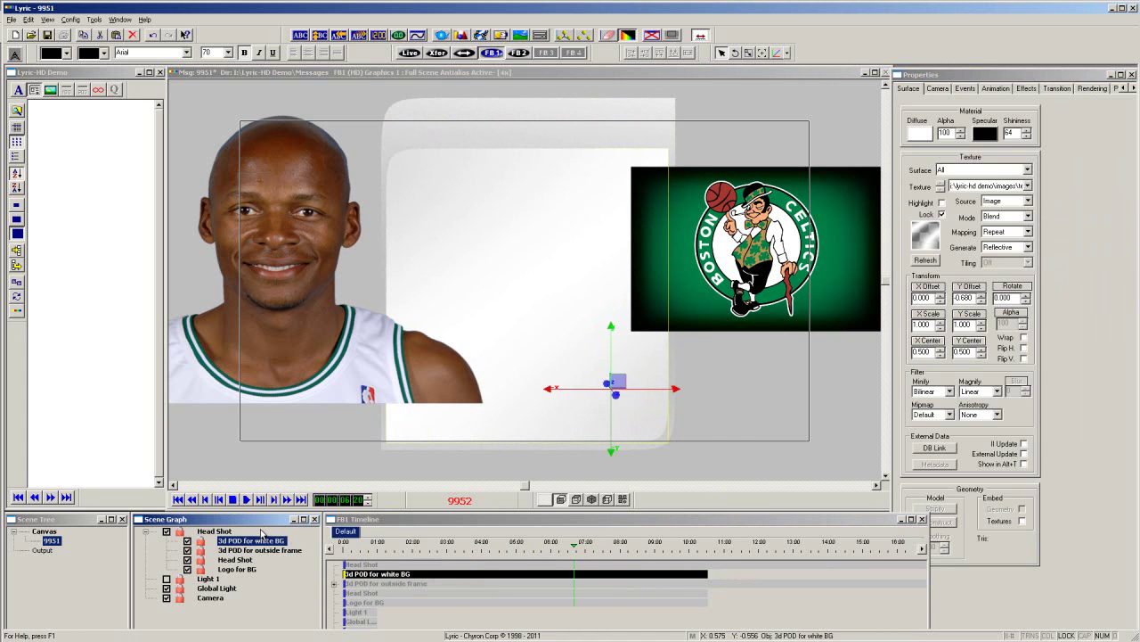
key("ctrl+v")
left_click_drag(250, 531, 256, 548)
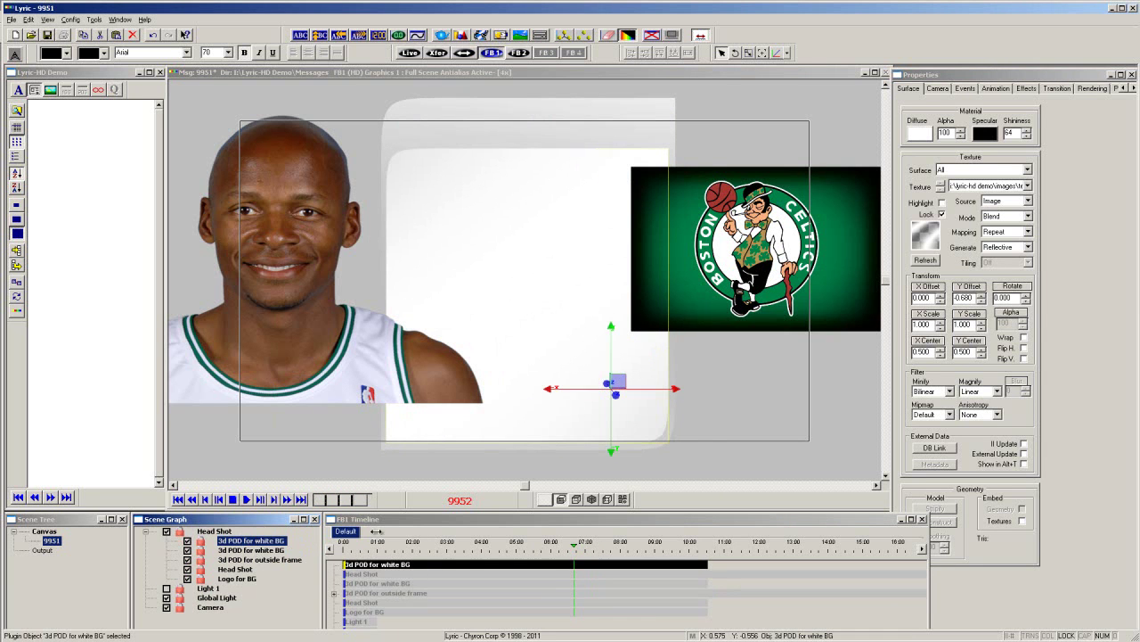
- Set the duplicated white BG pod's Y position to -0.188 and its Y scale to 0.486
right_click(1072, 292)
left_click(1093, 348)
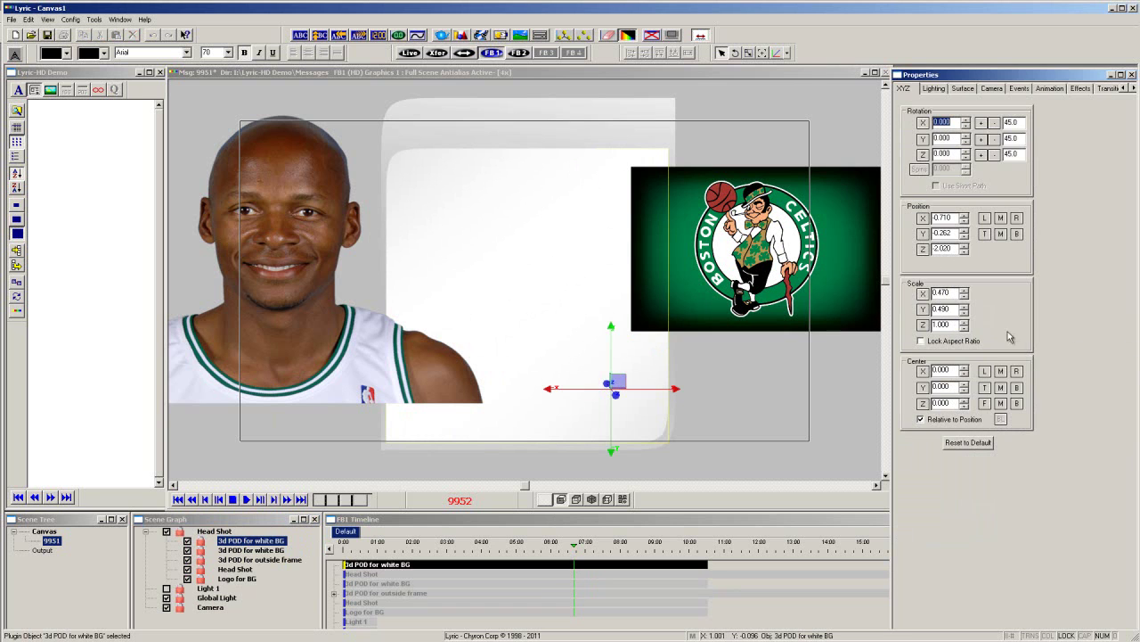
left_click(963, 230)
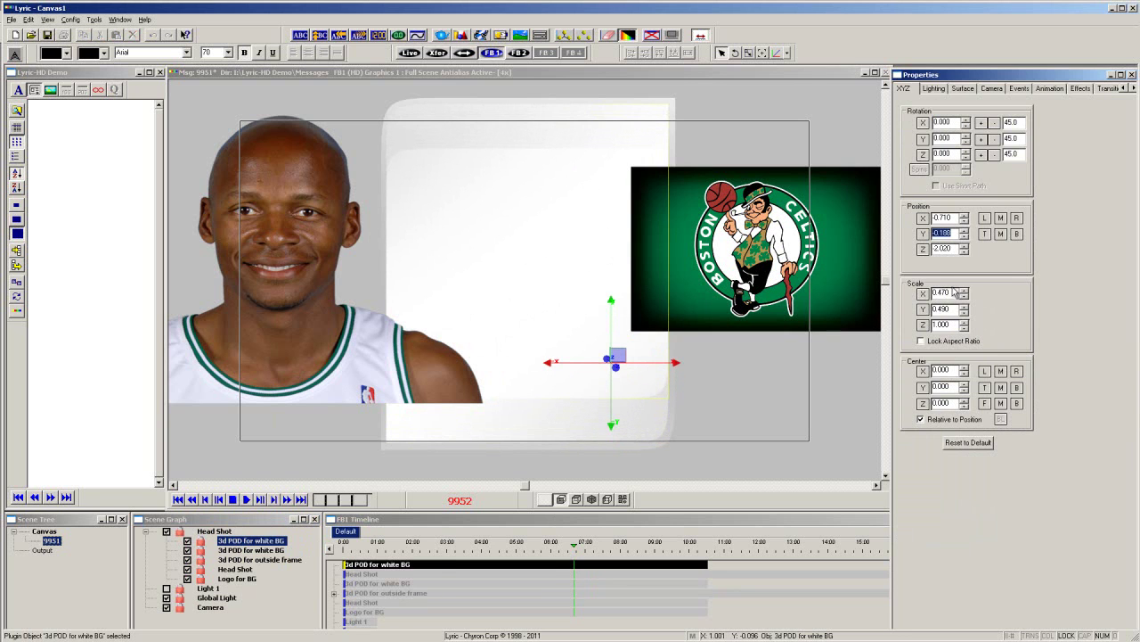
left_click(935, 308)
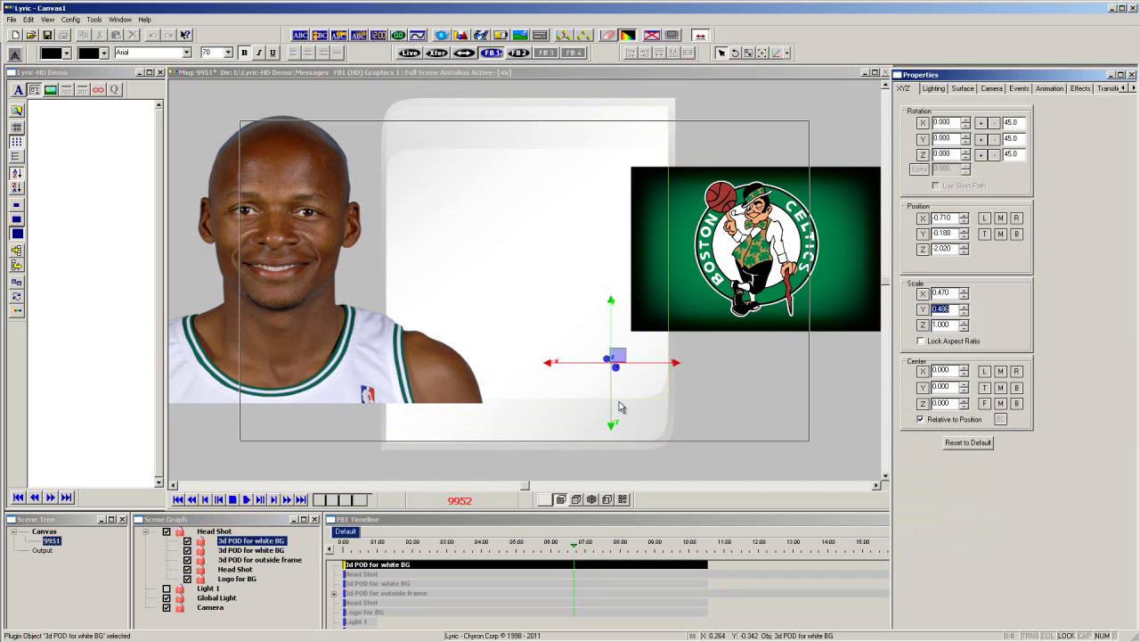
- Turn the duplicated white BG pod into a mask object and check its mask setting
right_click(484, 316)
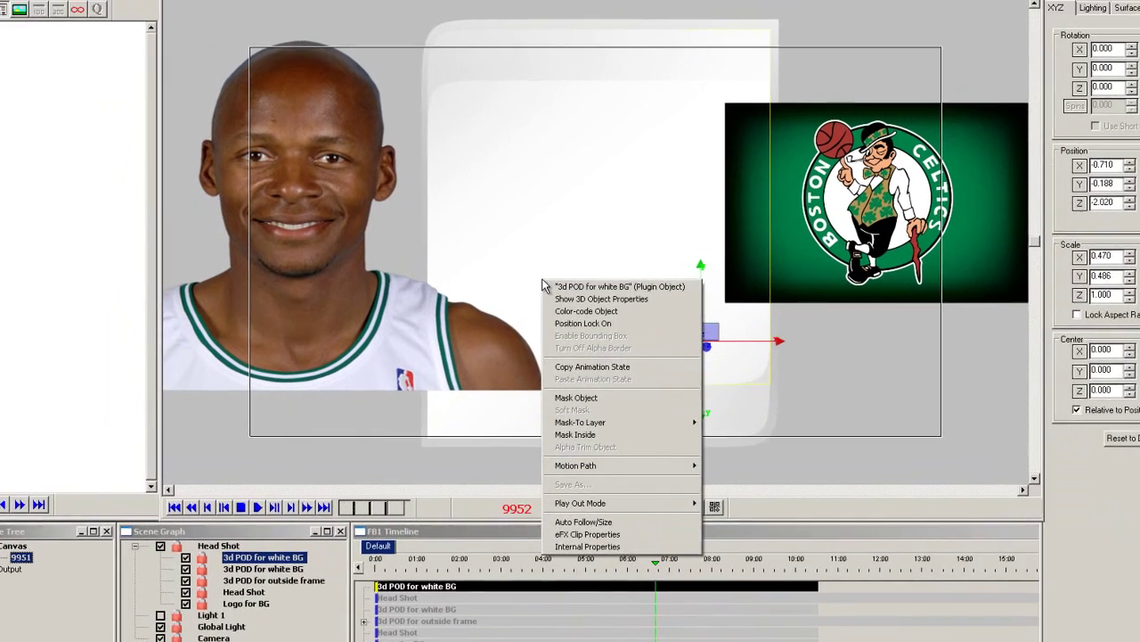
left_click(577, 398)
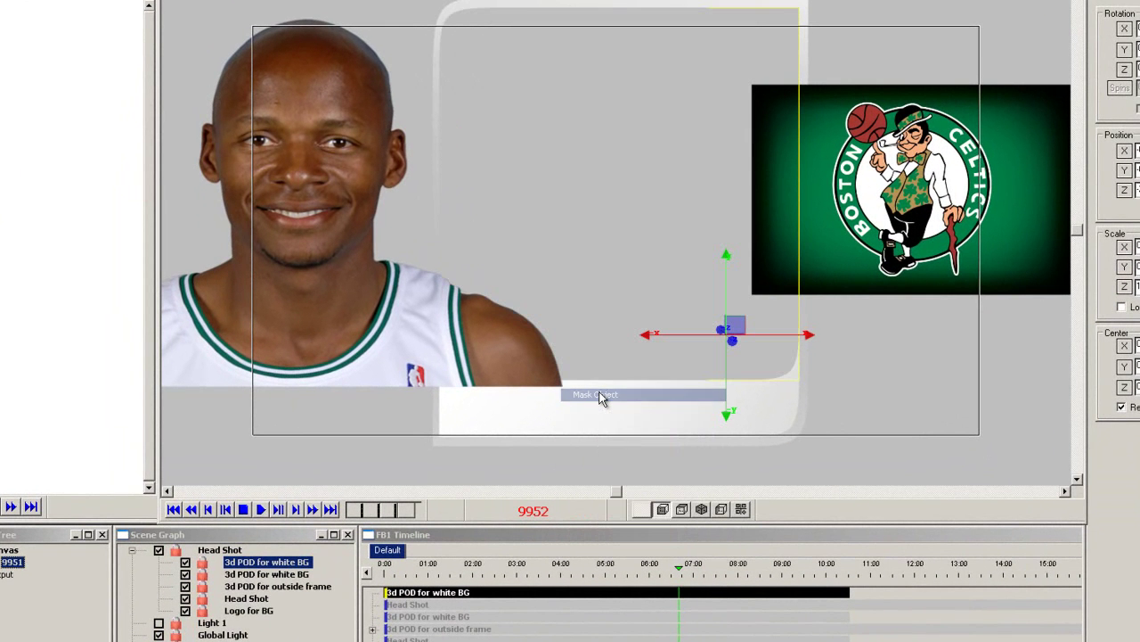
right_click(301, 564)
mouse_move(387, 425)
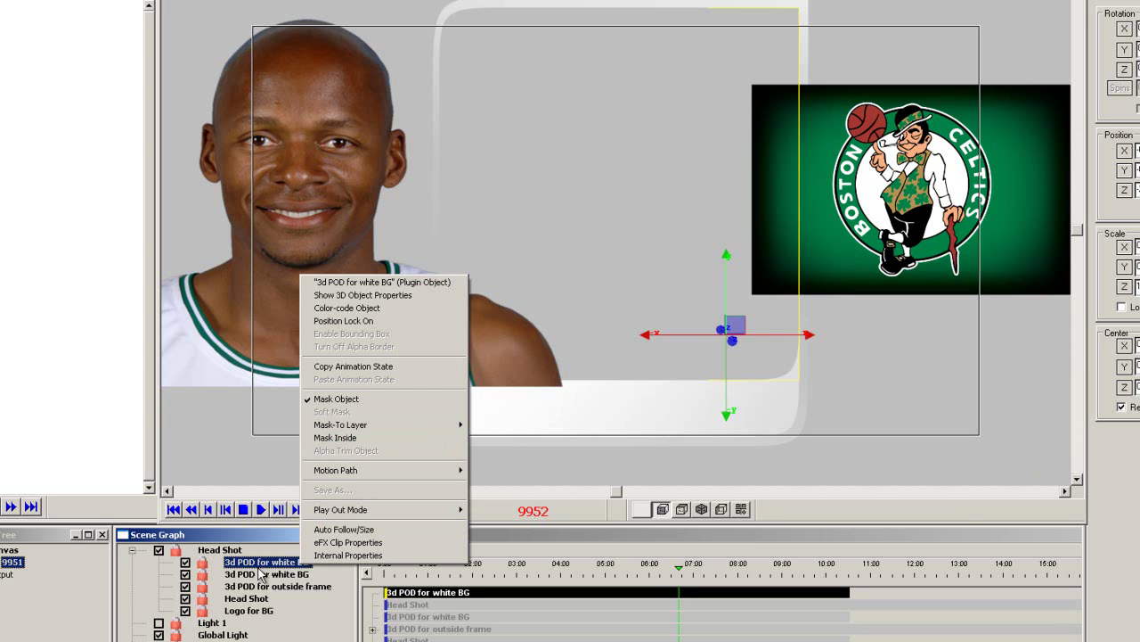
- Assign the Head Shot image to mask layer 1 and set it to Mask Inside
left_click(248, 599)
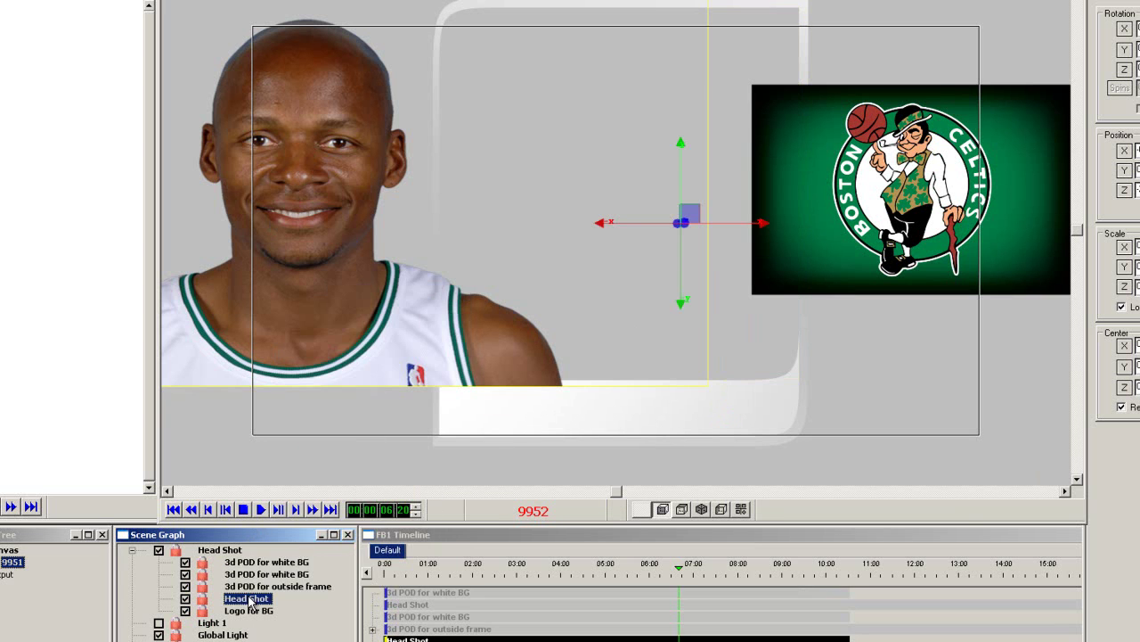
right_click(250, 604)
mouse_move(318, 454)
left_click(393, 458)
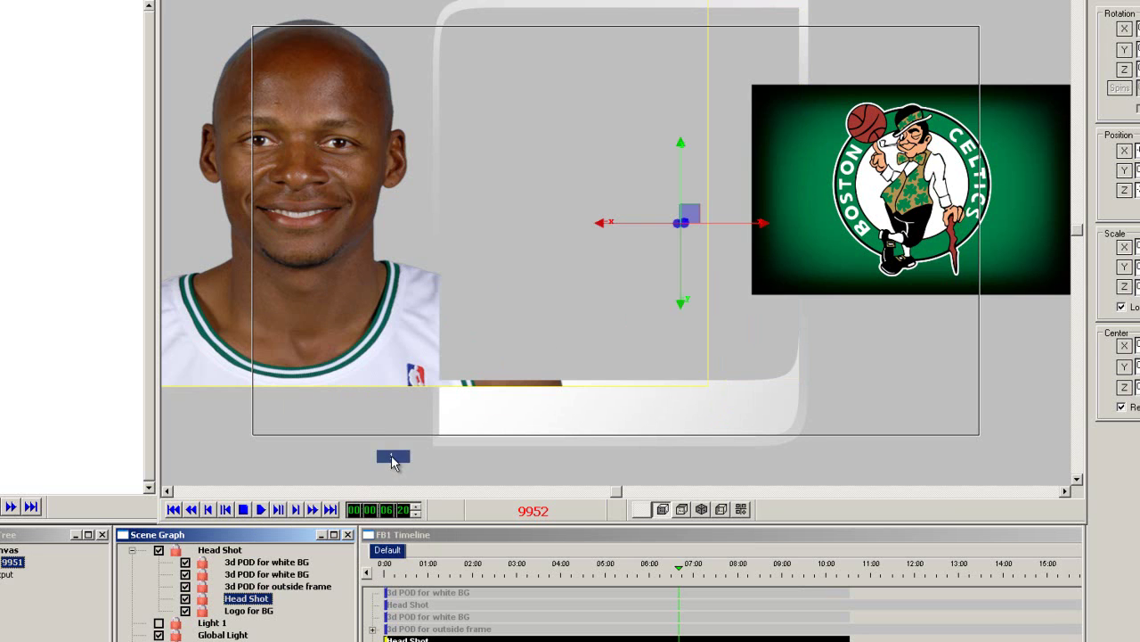
right_click(257, 595)
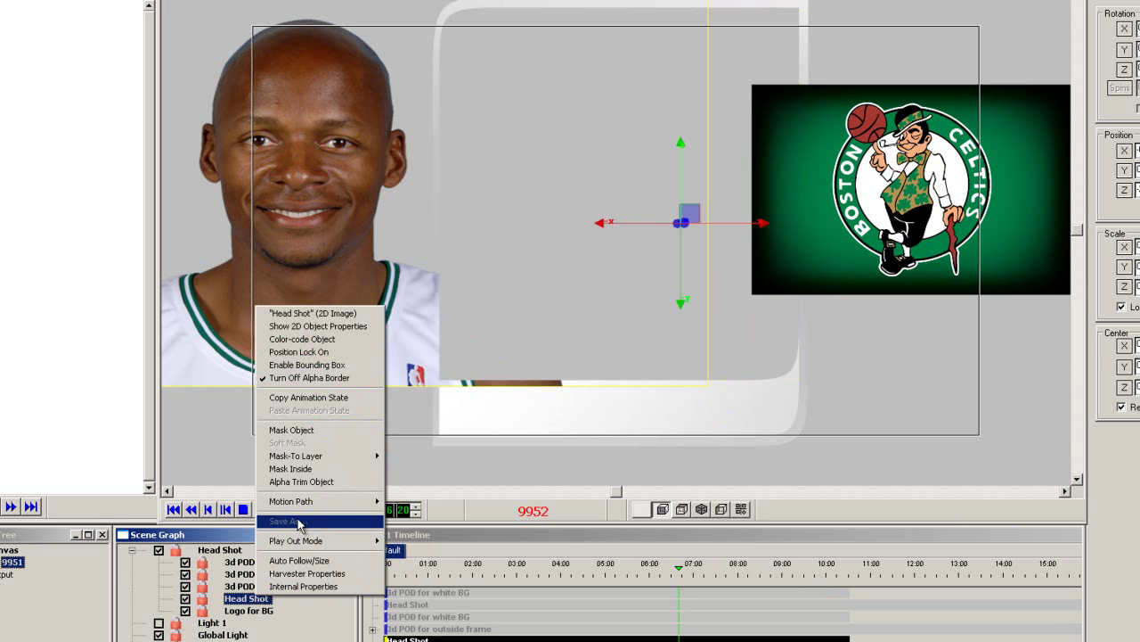
left_click(294, 468)
- Assign the Logo for BG image to mask layer 1 and set it to Mask Inside
left_click(254, 611)
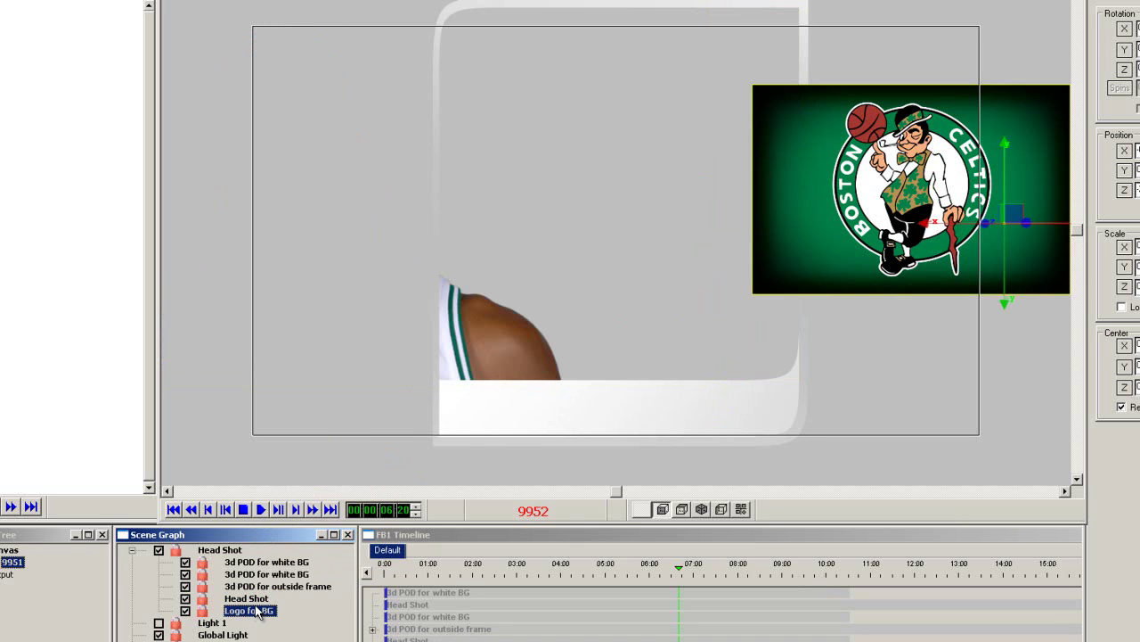
right_click(256, 611)
mouse_move(318, 468)
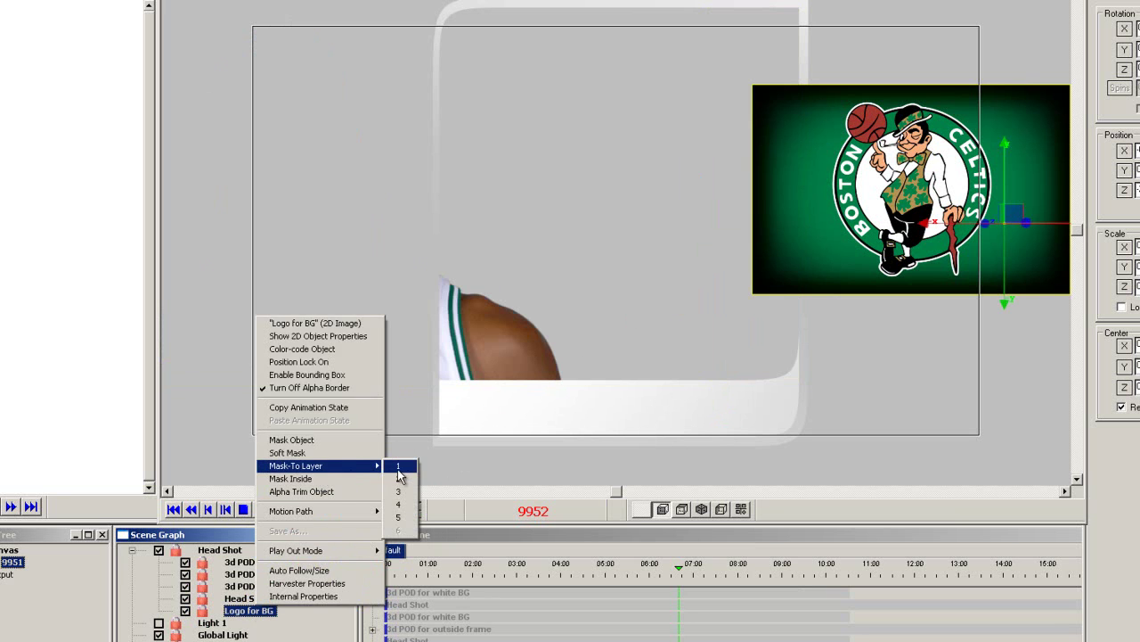
left_click(397, 470)
right_click(254, 611)
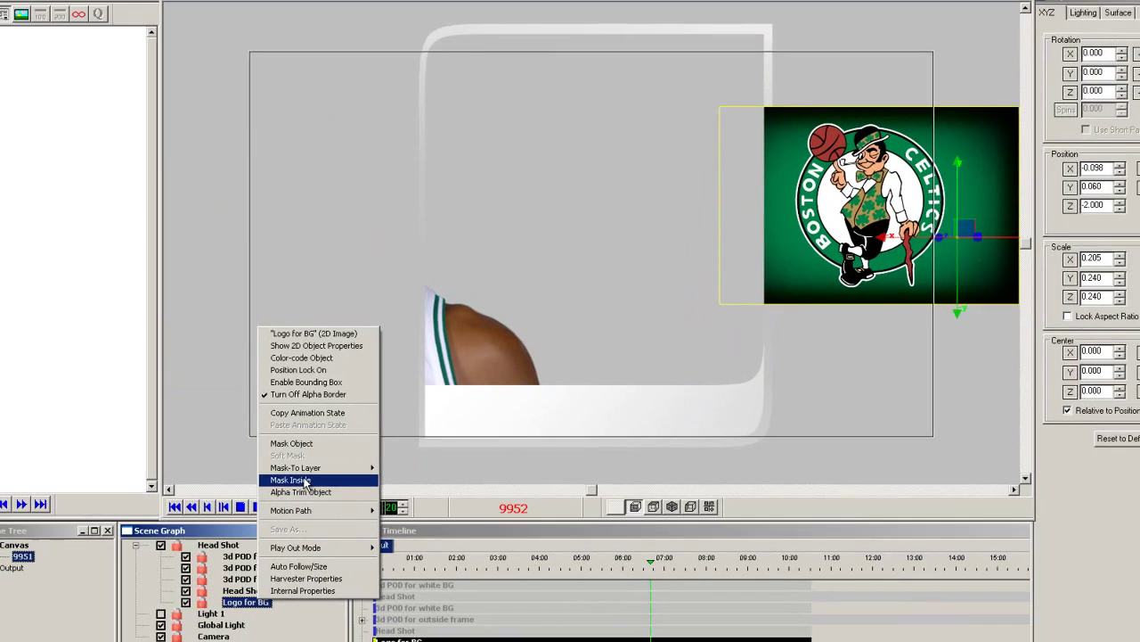
left_click(292, 480)
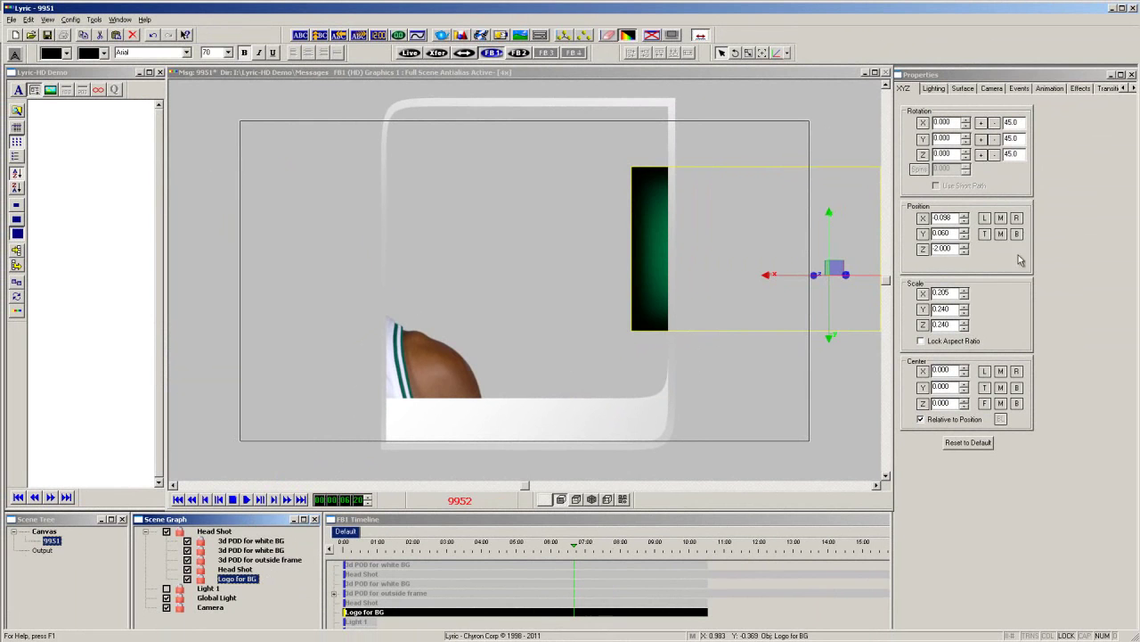
- Scale the logo with locked aspect ratio to 0.460 in Y and set its X position to about -0.318 inside the frame
left_click_drag(958, 218, 935, 217)
left_click(931, 341)
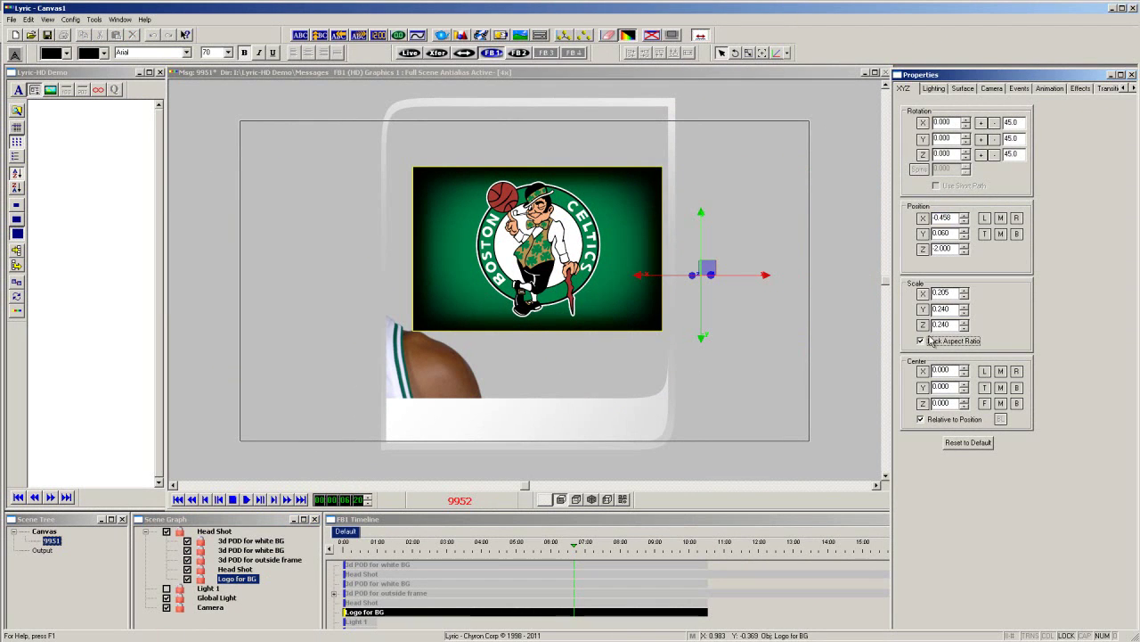
left_click_drag(936, 309, 946, 309)
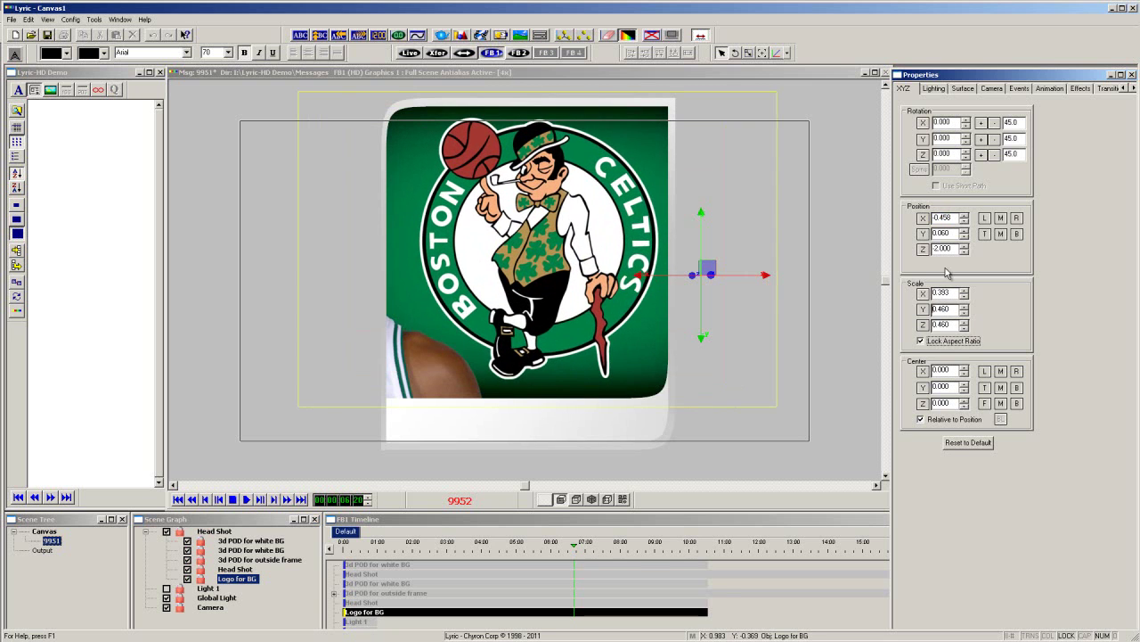
left_click_drag(947, 218, 943, 218)
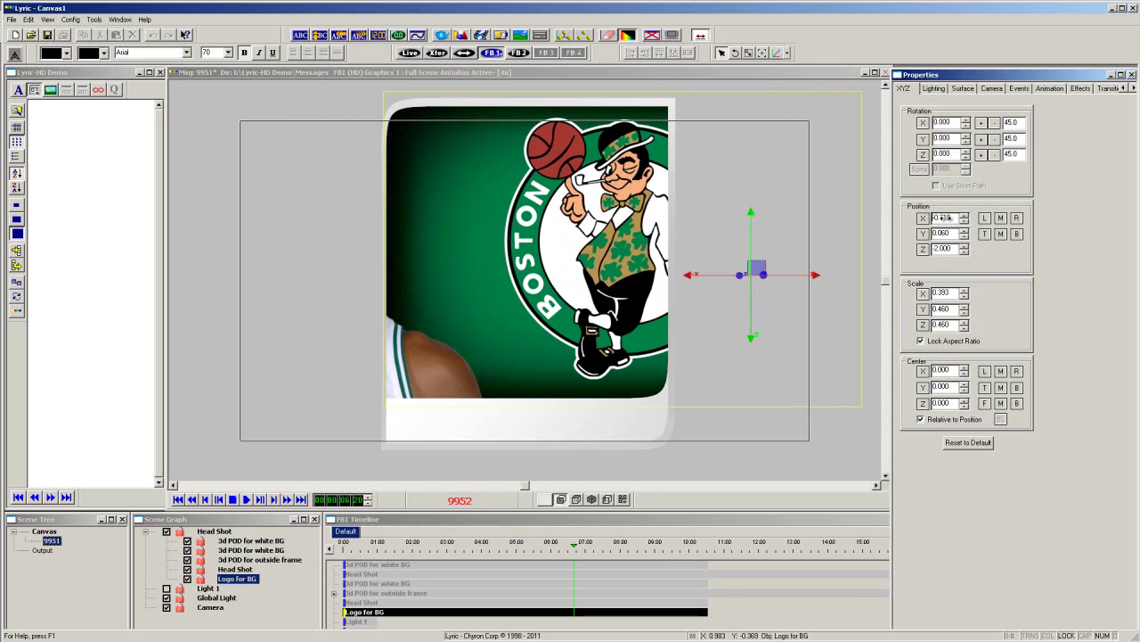
- Set the Head Shot image's X position to -0.502 so the player sits inside the frame
left_click(246, 568)
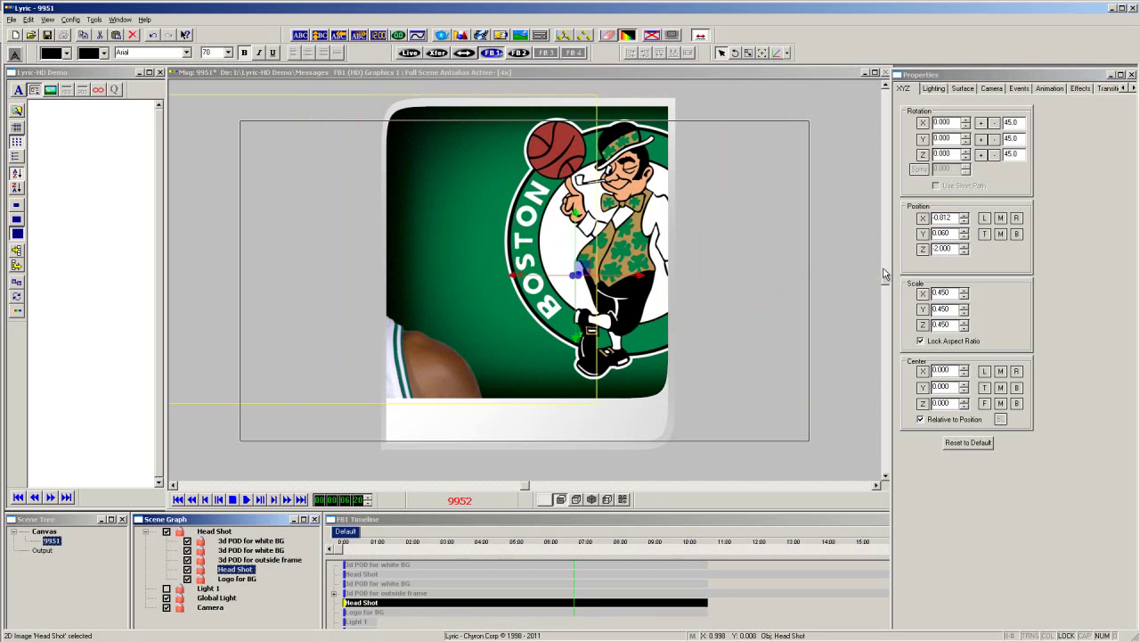
left_click_drag(944, 217, 945, 218)
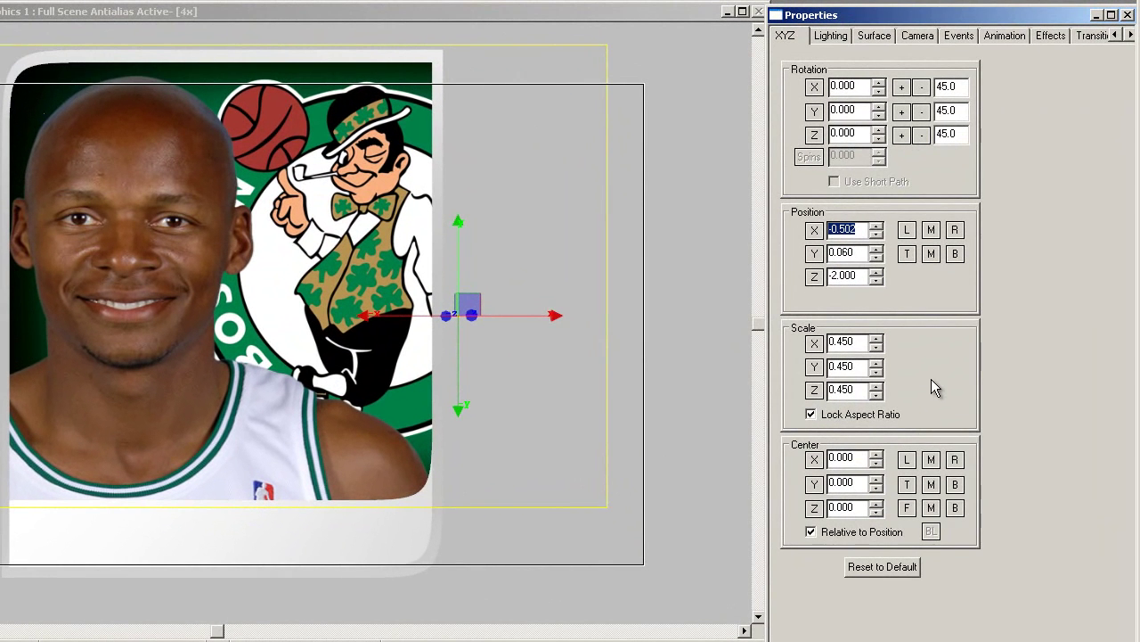
- Add the 3DEdge - Border effect to the Head Shot image and set its color to solid black
right_click(931, 379)
left_click(975, 542)
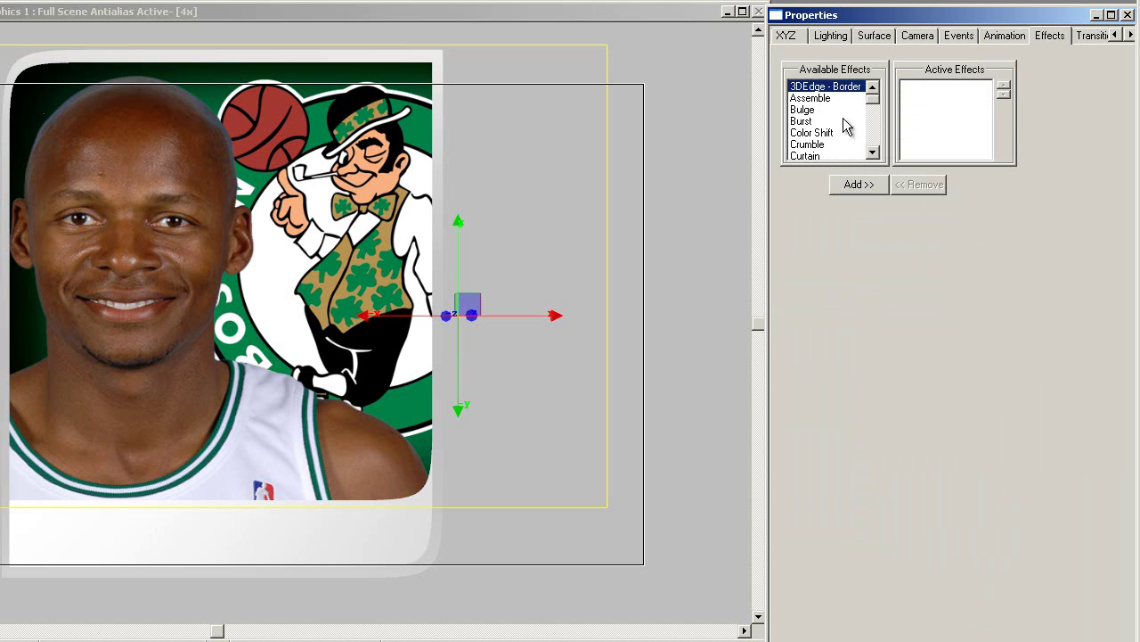
left_click(853, 187)
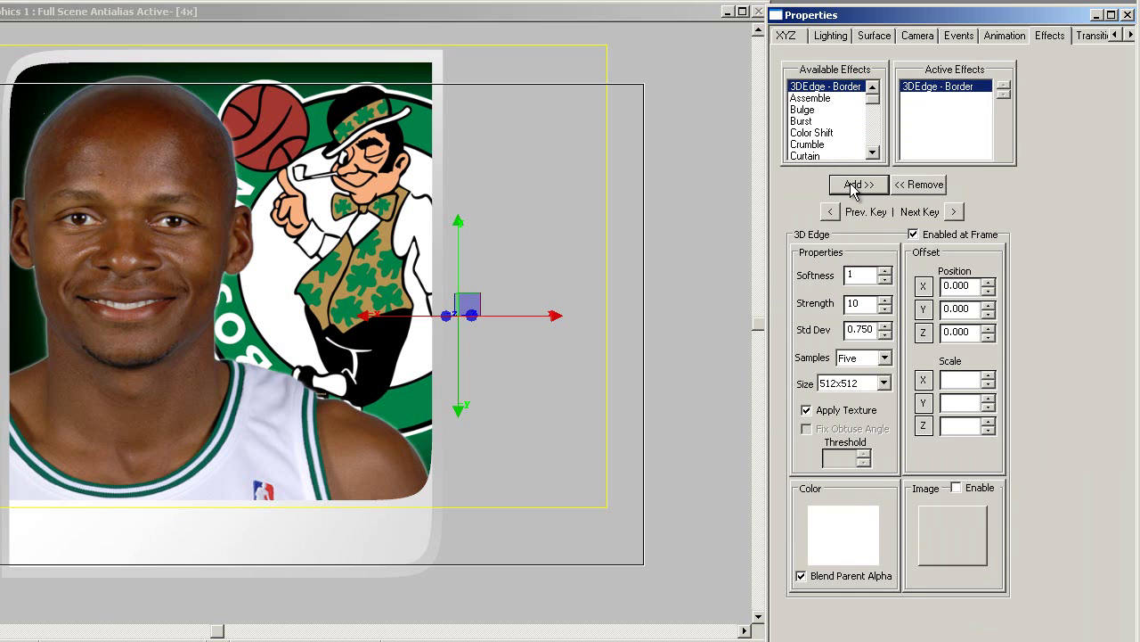
left_click(843, 546)
left_click_drag(449, 470, 446, 593)
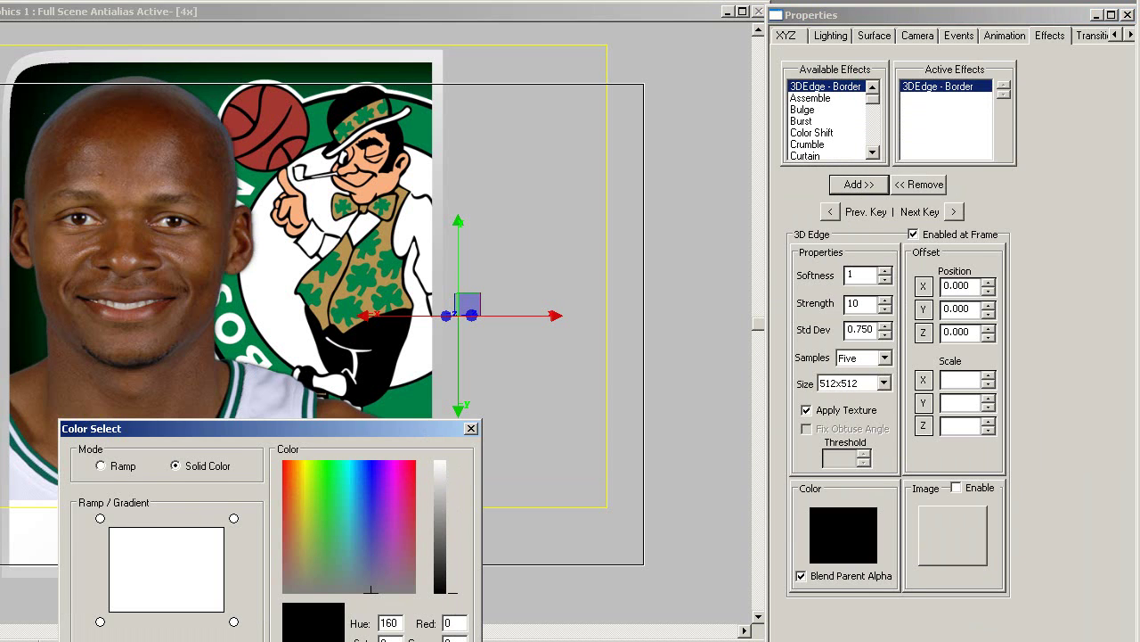
key("Return")
- Offset the Head Shot image's 3DEdge border by 0.020 in X and -0.020 in Y to form a drop shadow
left_click(988, 282)
left_click(988, 282)
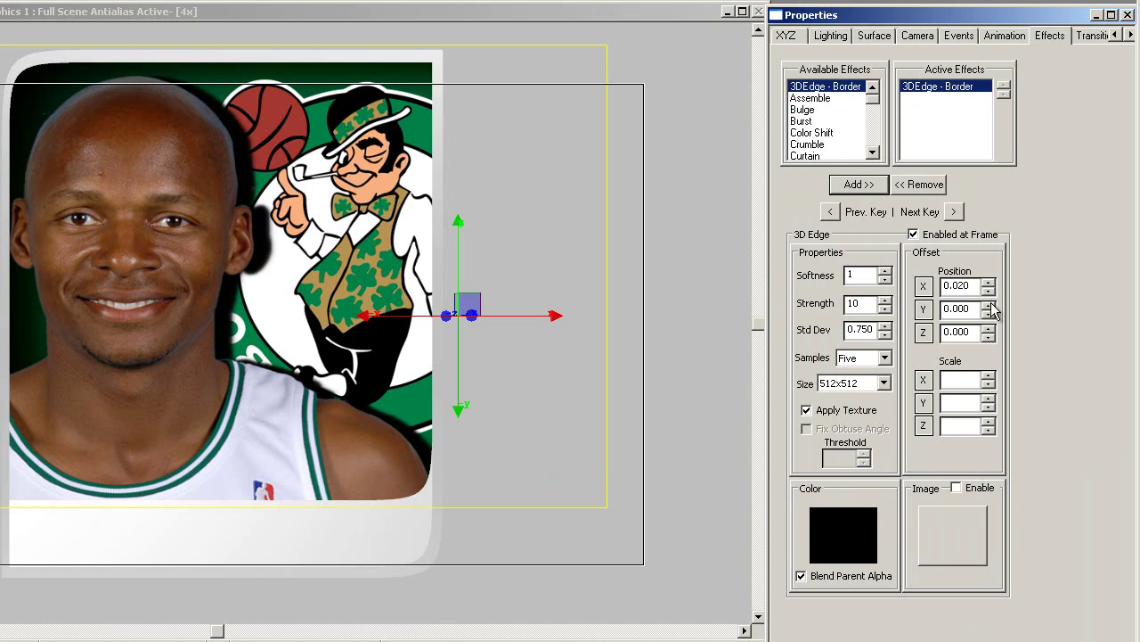
left_click(988, 312)
left_click(988, 312)
- Set the Head Shot shadow's softness to 5 and its strength to 6
left_click(885, 271)
left_click(884, 271)
left_click(885, 271)
left_click(885, 271)
left_click(884, 308)
left_click(885, 307)
left_click(885, 307)
left_click(885, 308)
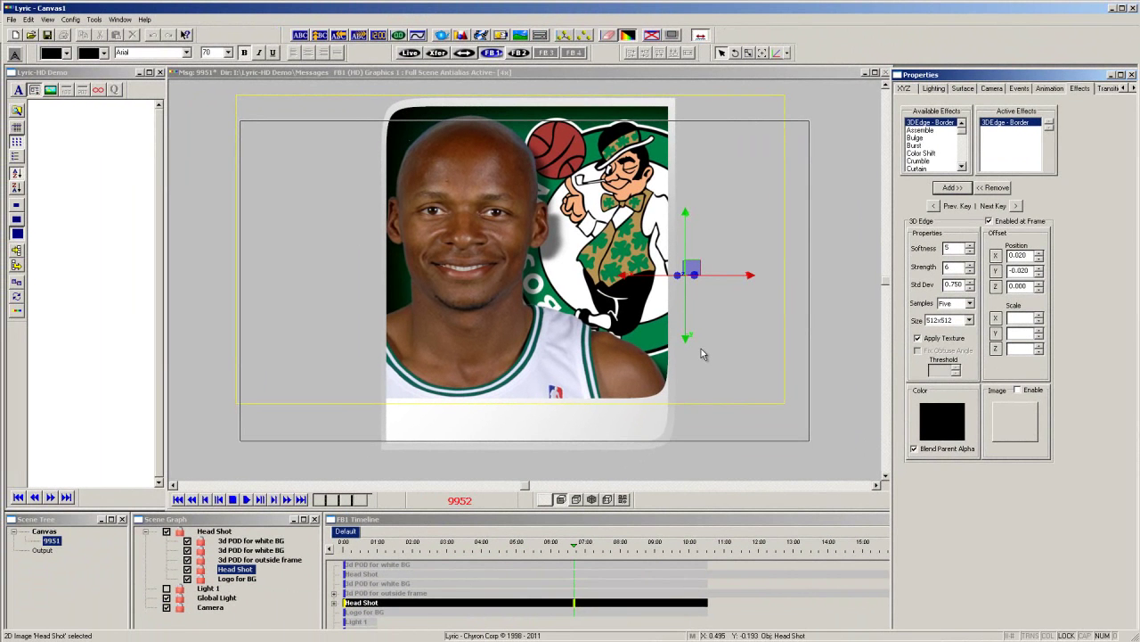
- Show the XYZ transform properties and load message 9952, the slanted head shot graphic with a name plate
right_click(1079, 197)
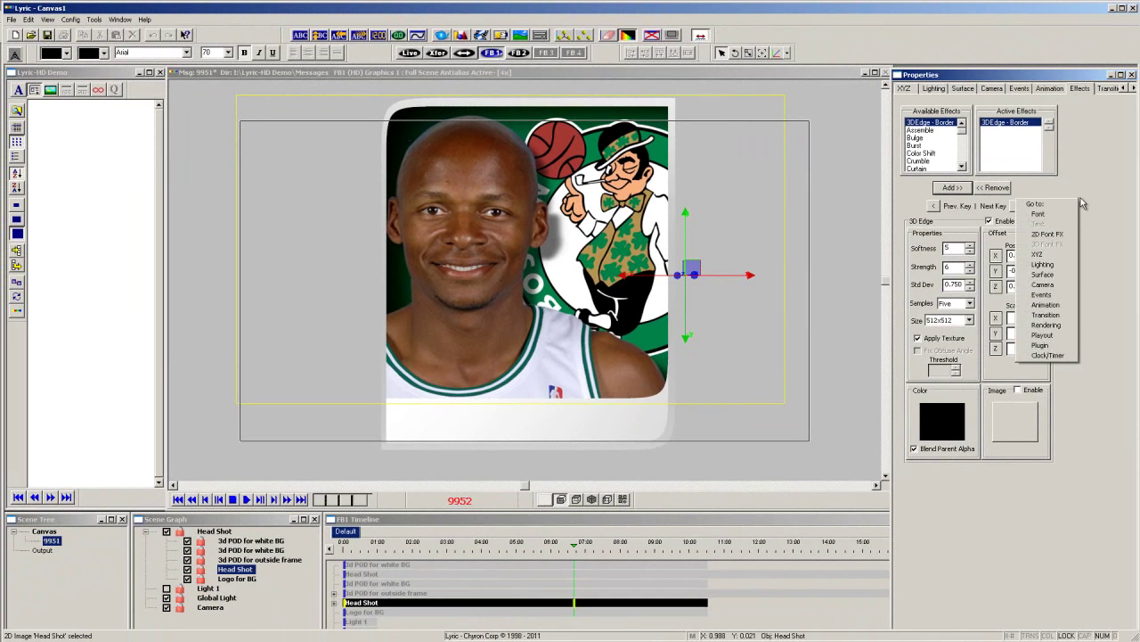
left_click(1049, 255)
left_click(939, 217)
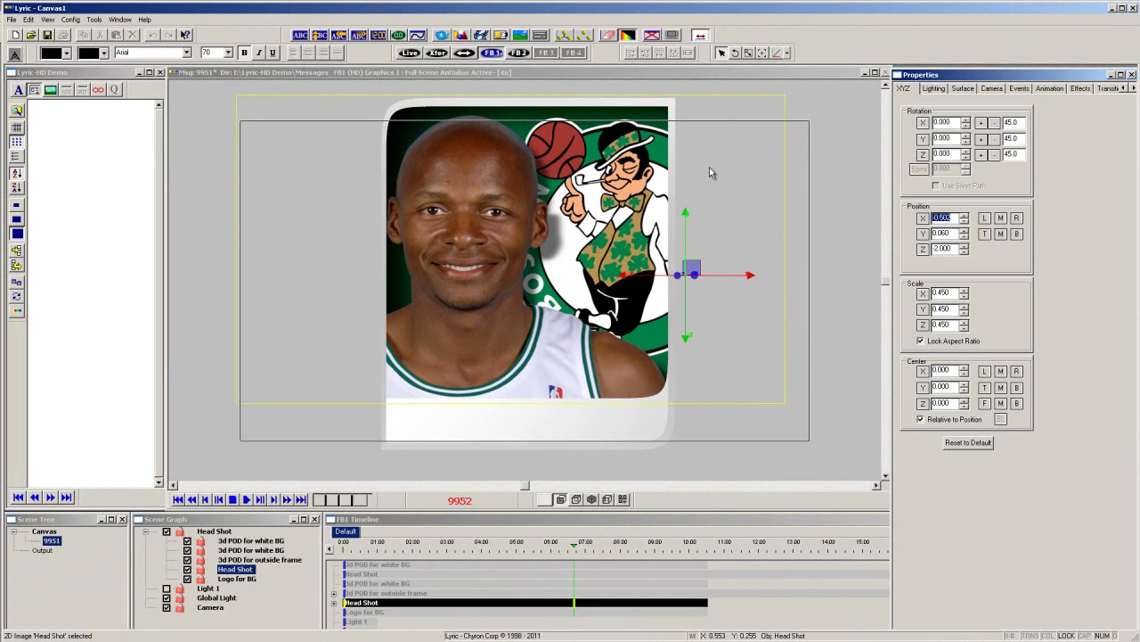
left_click(677, 76)
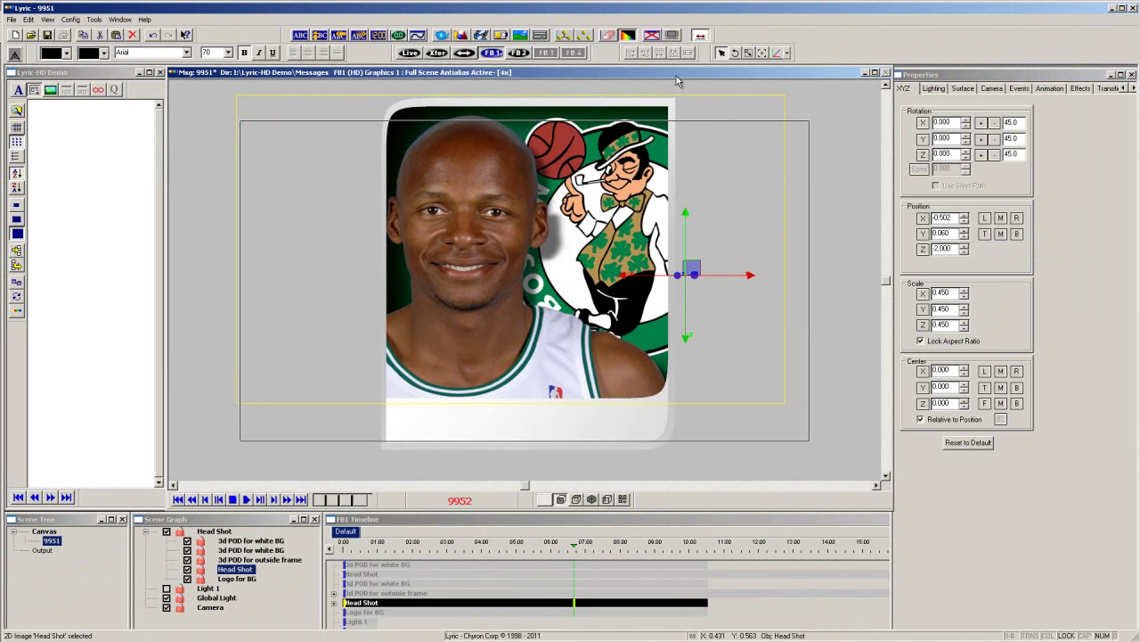
key("KP_Add")
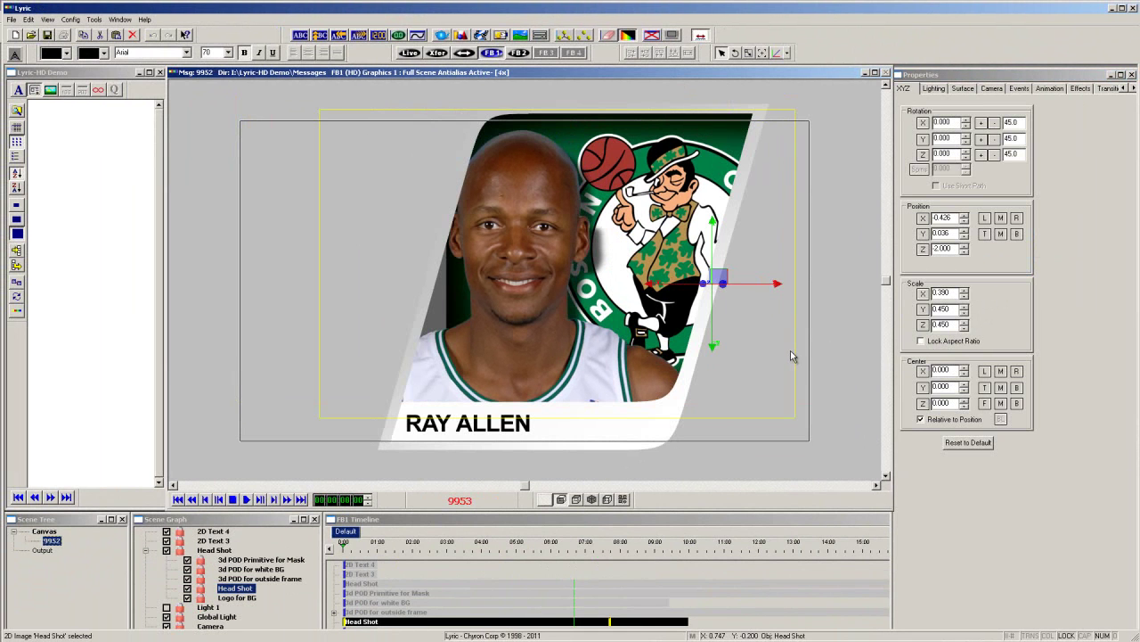
- Set the Logo for BG image's X position to -0.408 so the logo fills the slanted frame behind the player
left_click(237, 597)
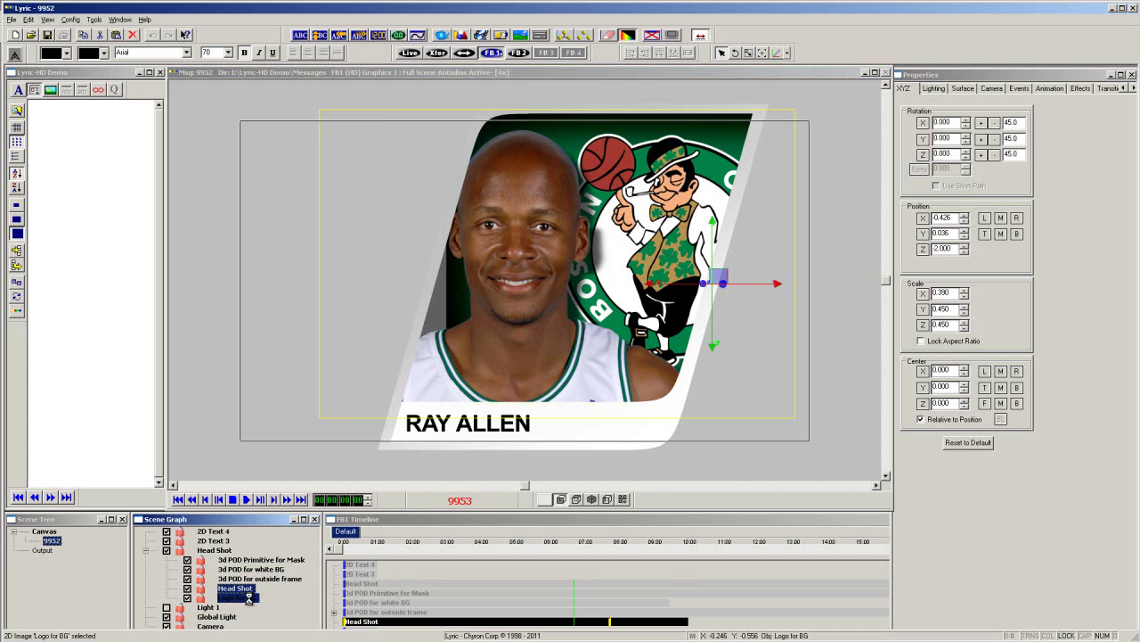
left_click_drag(944, 217, 931, 216)
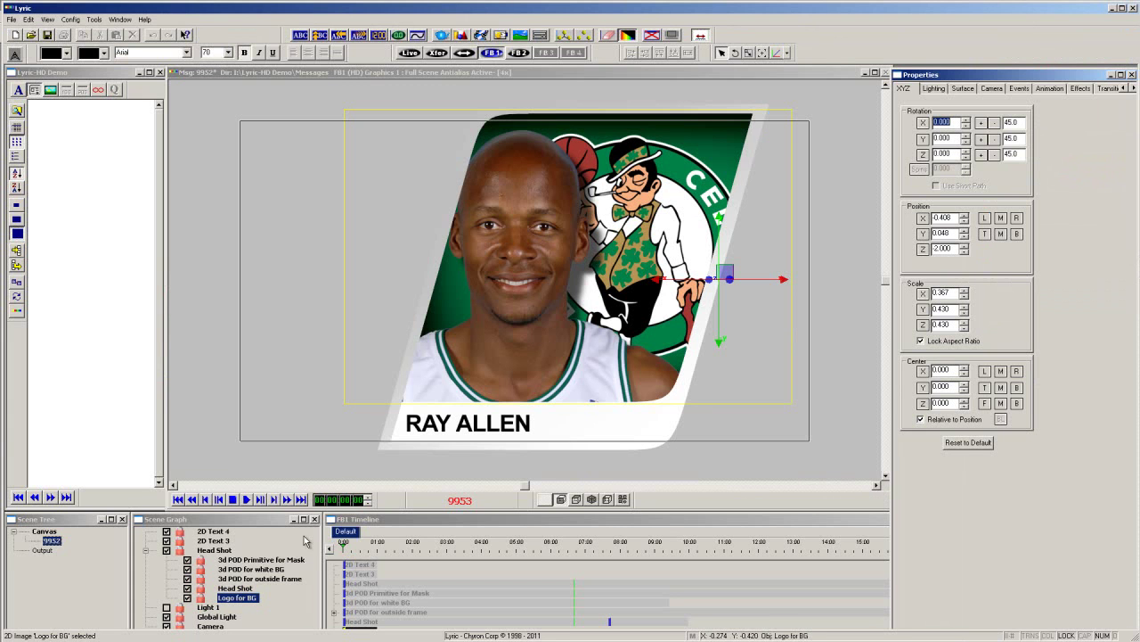
- Replace the Head Shot image's source bitmap with XMP NBA - BRYANT KOBE.tif through its 2D object properties
left_click(234, 588)
right_click(234, 588)
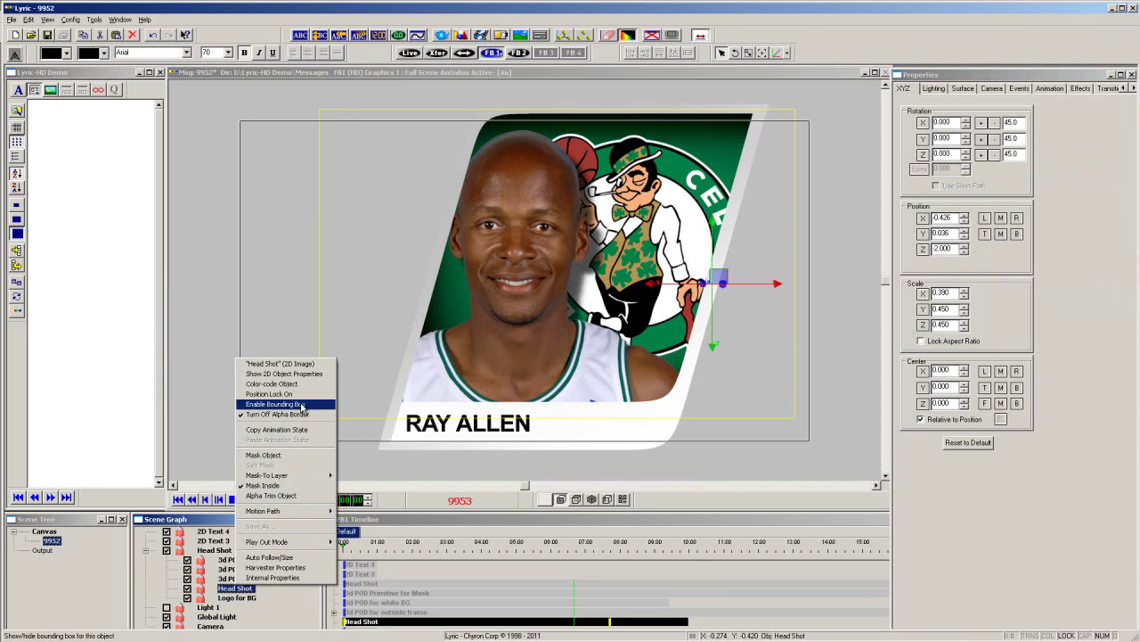
left_click(301, 375)
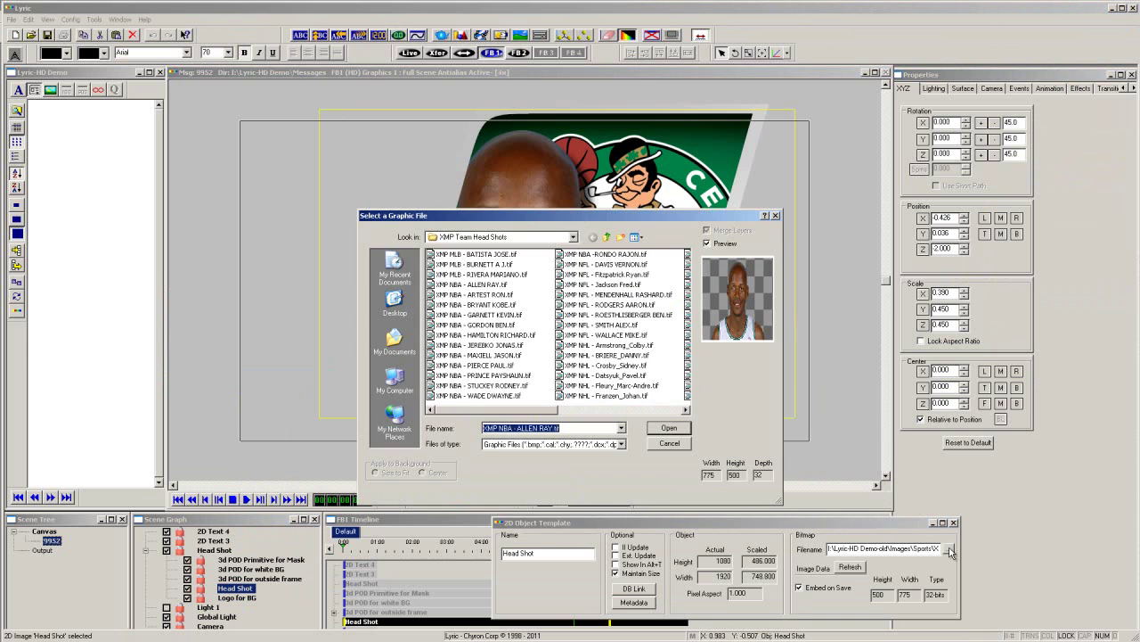
double_click(491, 306)
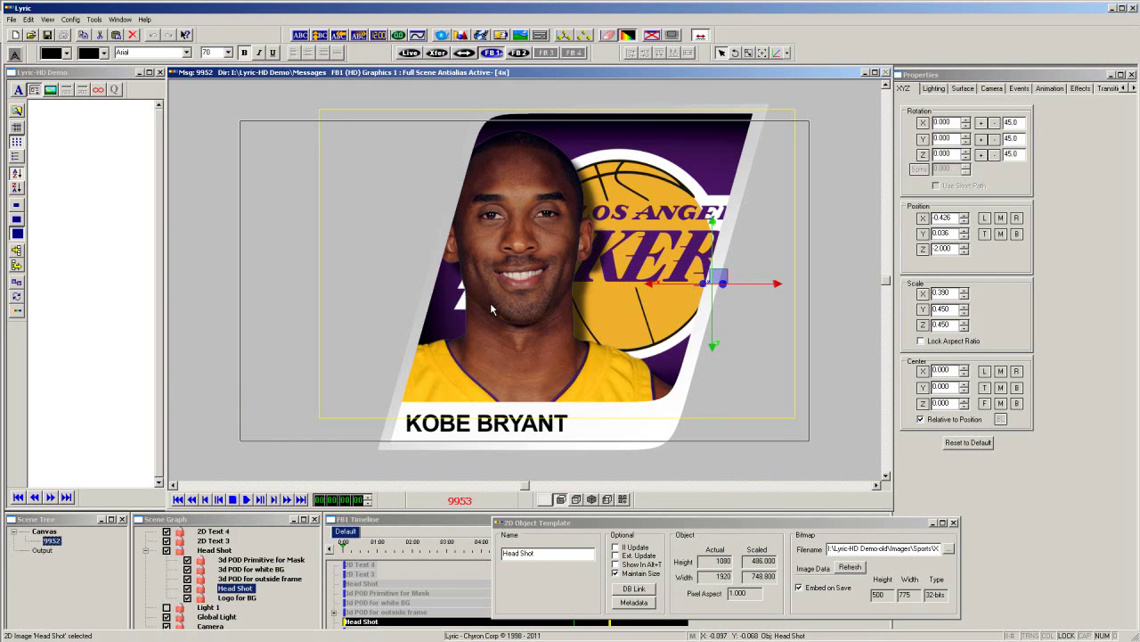